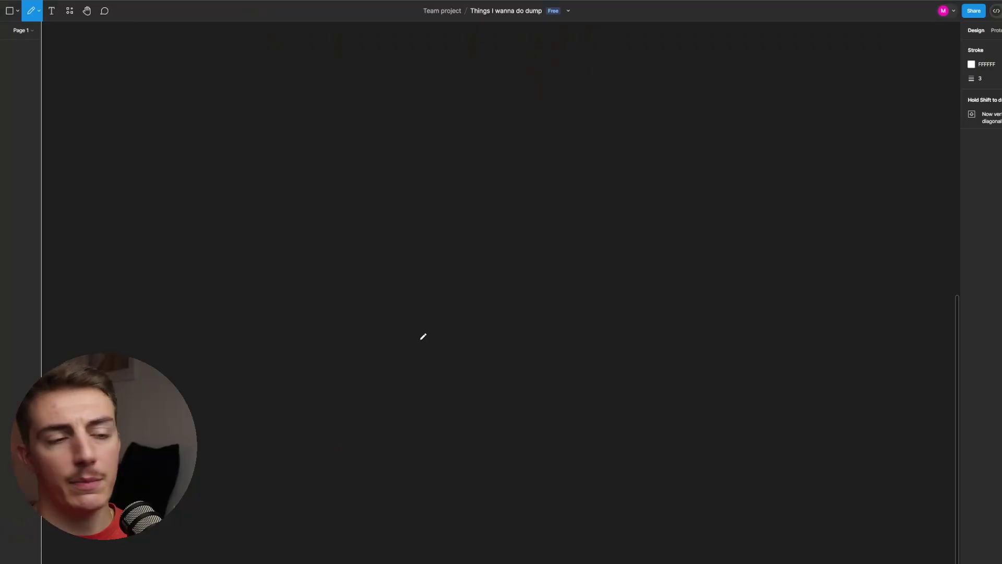
Draw a large rough freehand rectangle in the middle of the canvas as the work area
mouse_move(412, 346)
mouse_down()
mouse_move(673, 343)
mouse_move(681, 87)
mouse_up()
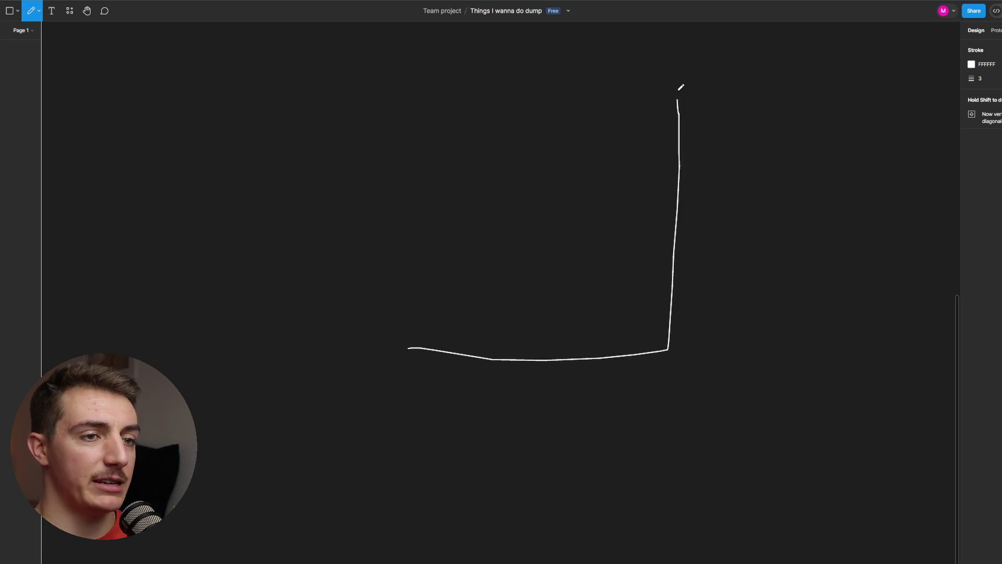
drag(668, 33, 415, 30)
drag(388, 338, 388, 359)
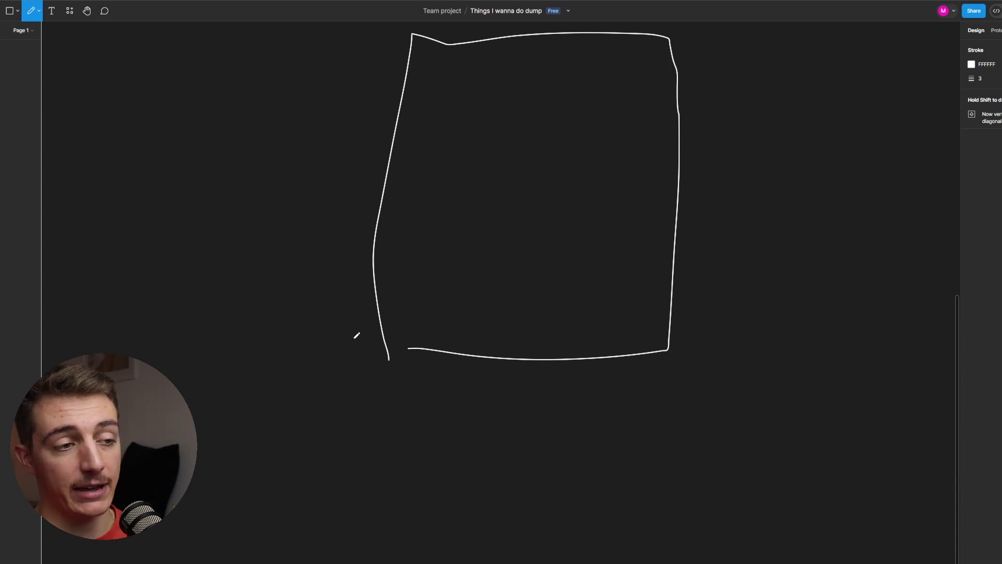
Sketch two long crossing rails over the large rectangle, with a small circle on the upright rail and arrows for the movement directions
mouse_move(354, 339)
mouse_down()
mouse_move(870, 428)
mouse_move(333, 334)
mouse_up()
mouse_move(432, 481)
mouse_down()
mouse_move(438, 65)
mouse_move(479, 449)
mouse_move(435, 459)
mouse_up()
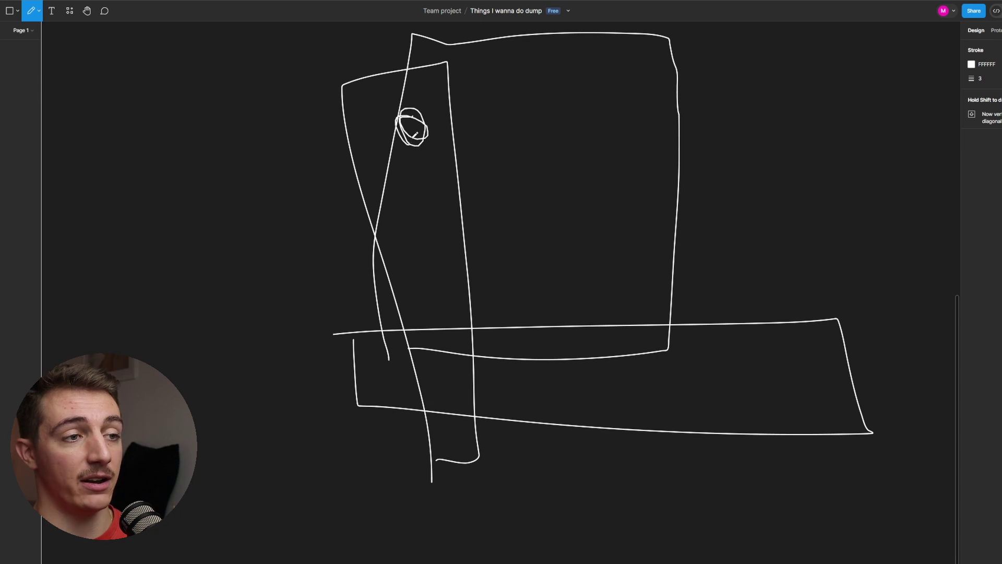
drag(415, 135, 404, 142)
mouse_move(377, 366)
mouse_down()
mouse_move(609, 372)
mouse_move(649, 403)
mouse_move(542, 423)
mouse_up()
drag(392, 360, 397, 356)
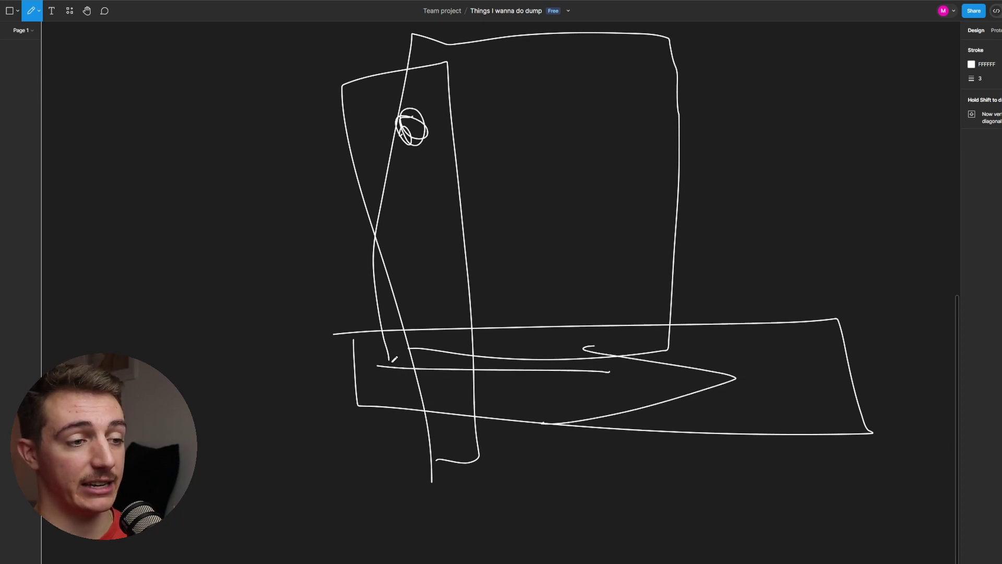
drag(360, 398, 365, 462)
drag(268, 235, 351, 193)
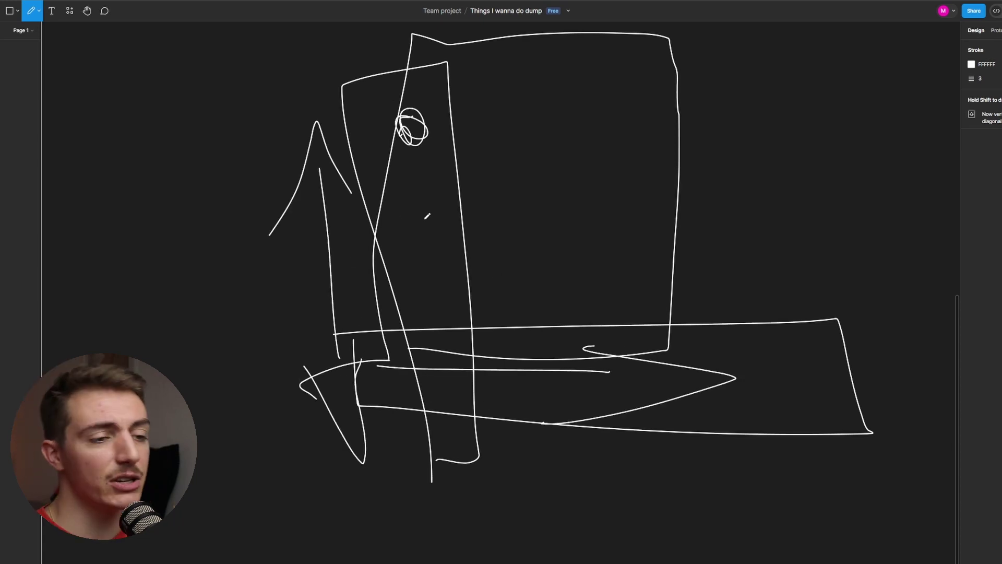
Undo the strokes for the crossing rails, circle and arrows, keeping only the large rectangle
key(ctrl+z)
key(ctrl+z)
key(ctrl+z)
key(ctrl+z)
key(ctrl+z)
key(ctrl+z)
key(ctrl+z)
key(ctrl+z)
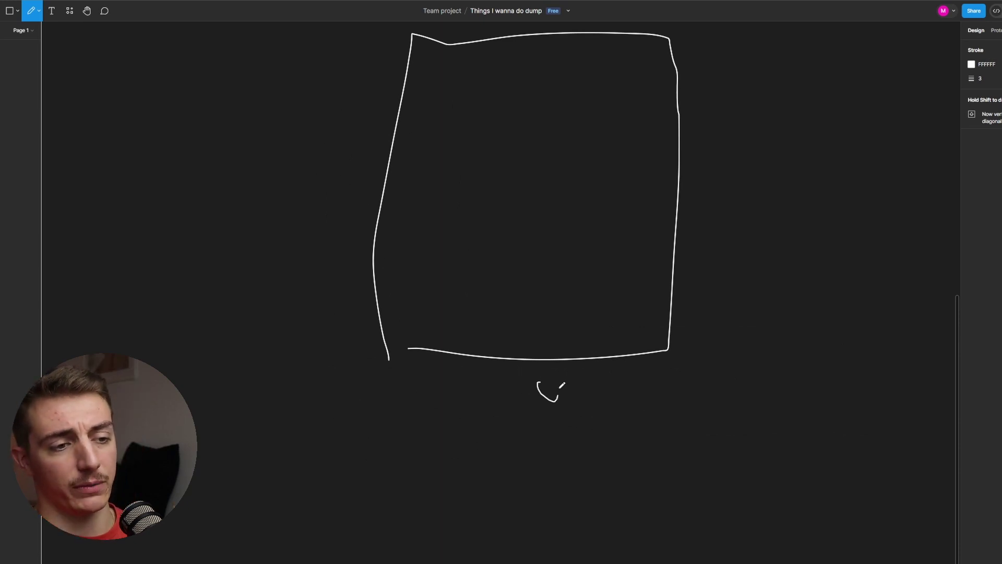
Draw a diamond-shaped arm linkage from a base joint below the rectangle, with an xy end label and angle marks above a horizontal baseline
drag(562, 385, 554, 381)
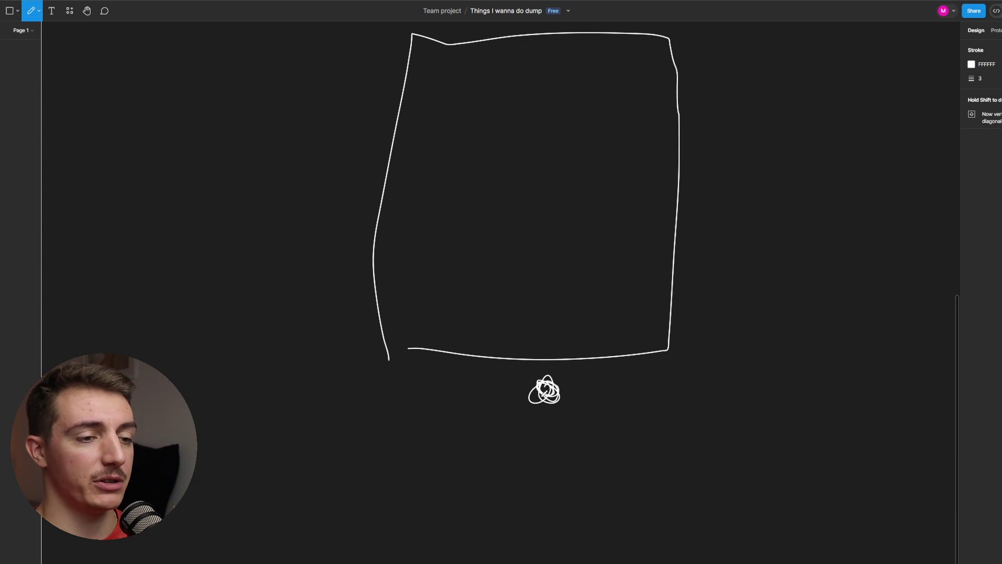
drag(540, 385, 439, 236)
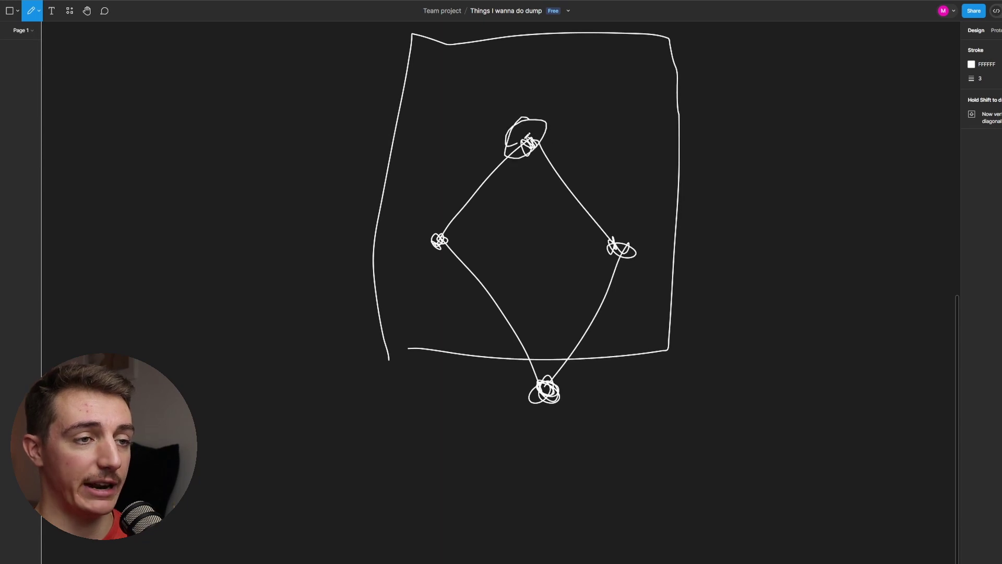
drag(552, 92, 625, 133)
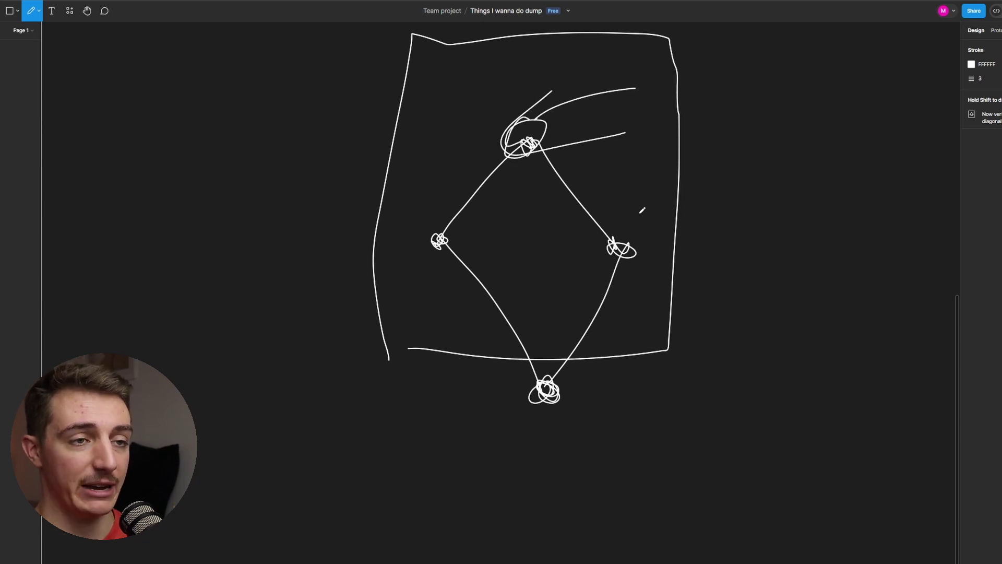
key(ctrl+z)
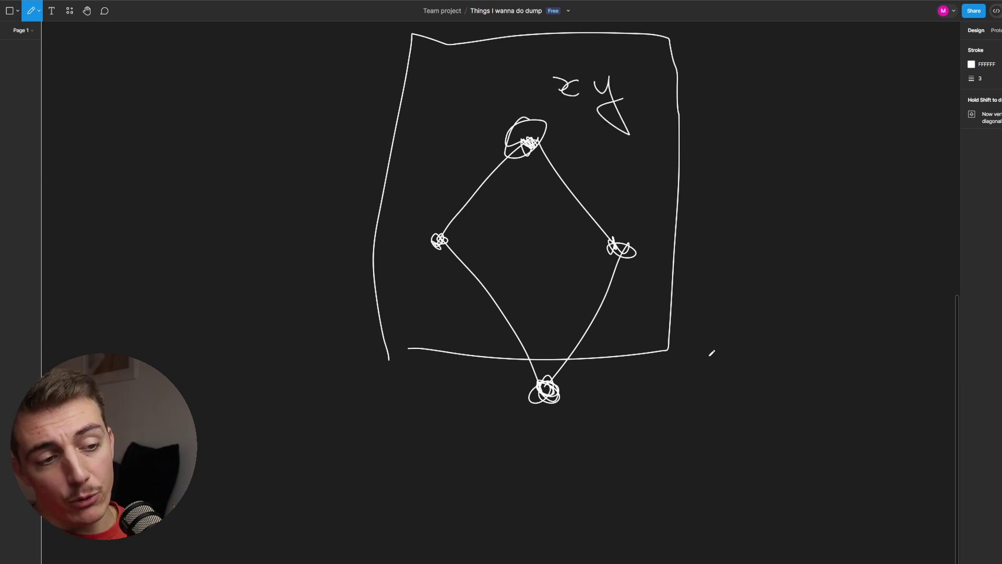
drag(428, 389, 739, 387)
drag(577, 349, 600, 368)
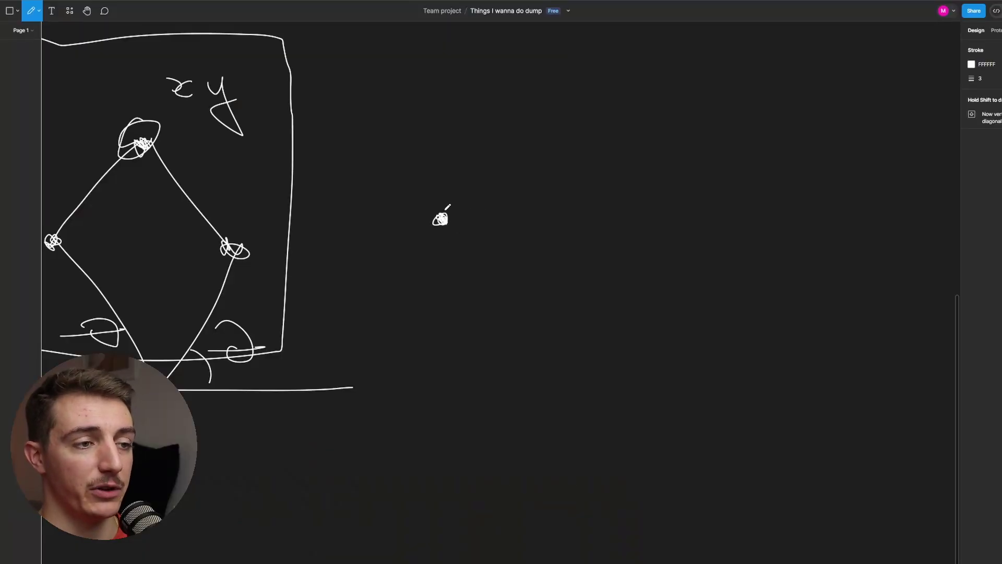
Draw a larger sideways diamond linkage beside the first, with scribbled joints, a horizontal diagonal, x and y axes at its origin, and a theta arc
drag(445, 209, 643, 102)
drag(826, 204, 821, 220)
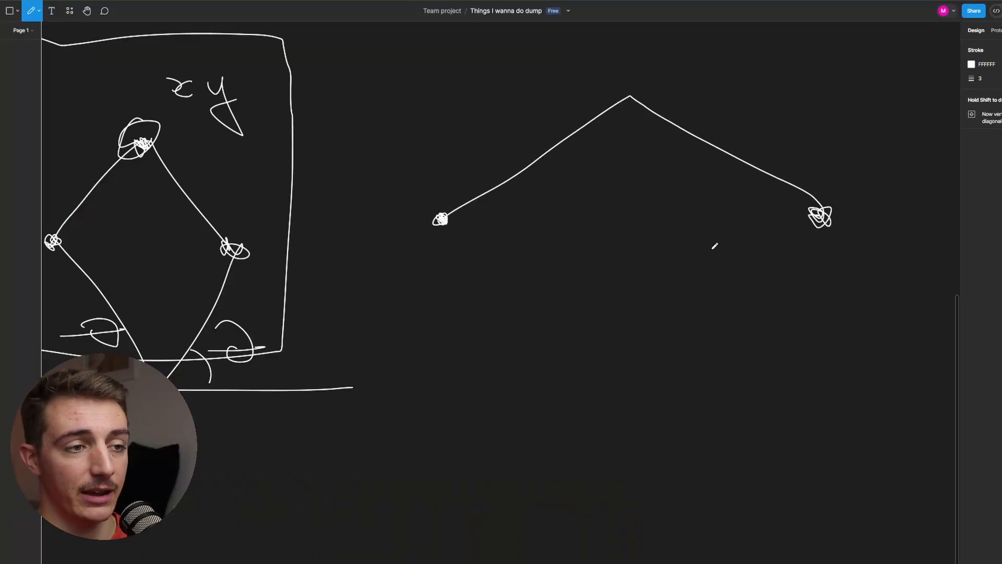
drag(545, 271, 820, 218)
drag(647, 326, 652, 338)
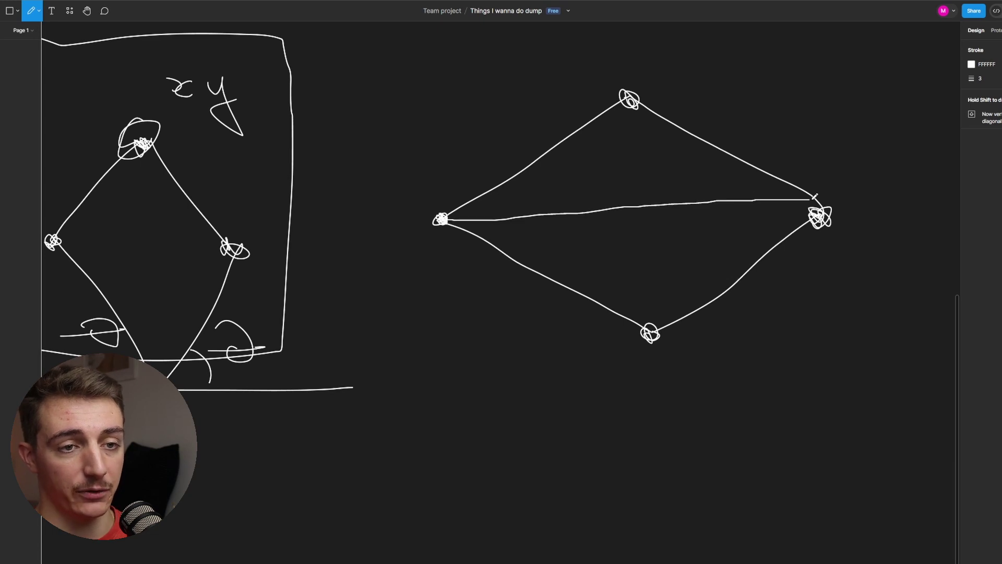
drag(818, 201, 822, 211)
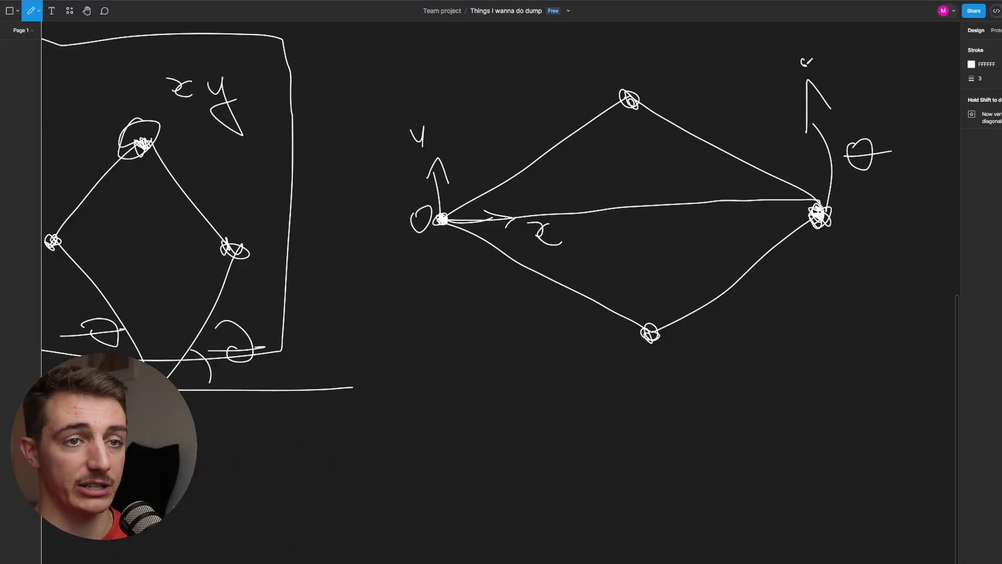
drag(441, 218, 809, 87)
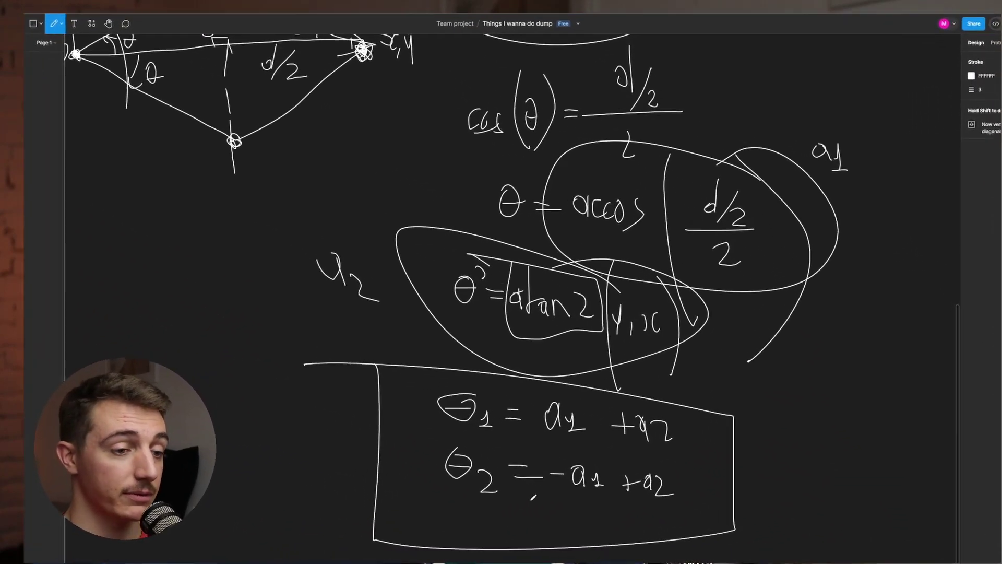
scroll(633, 289, down, 5)
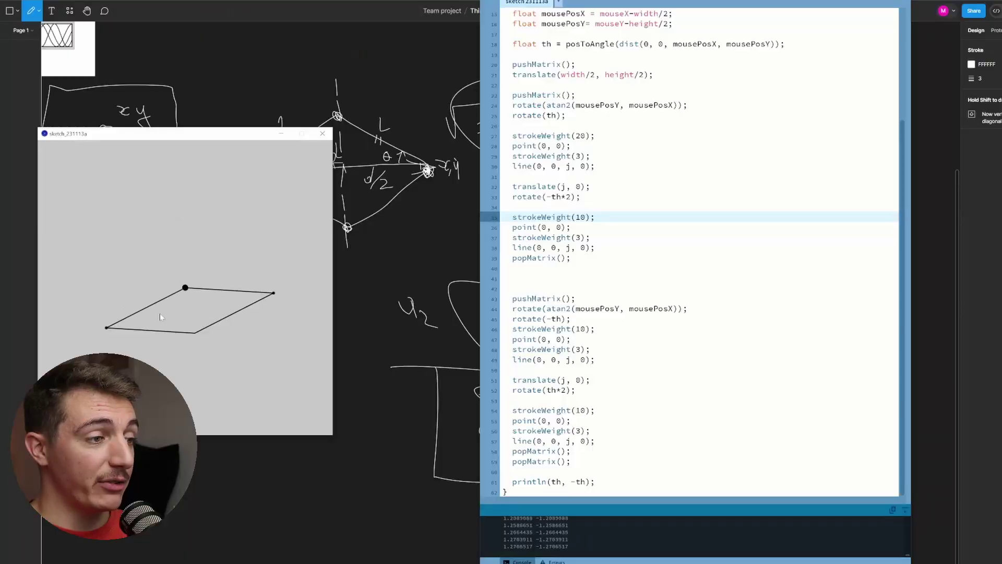
scroll(694, 251, up, 5)
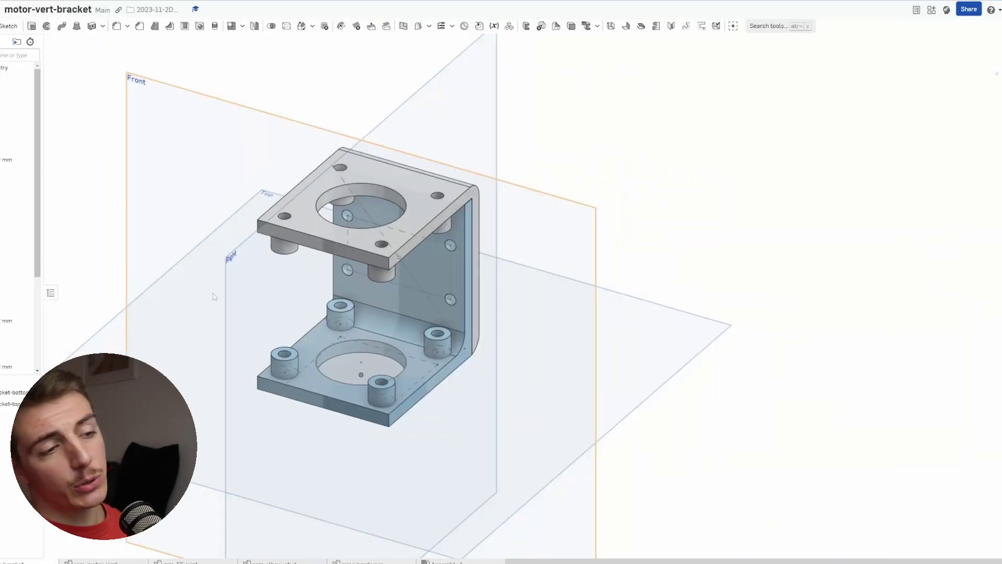
Switch to the motor-vert-bracket document in Onshape and examine the two arm joint parts and the elbow stud
scroll(187, 273, up, 3)
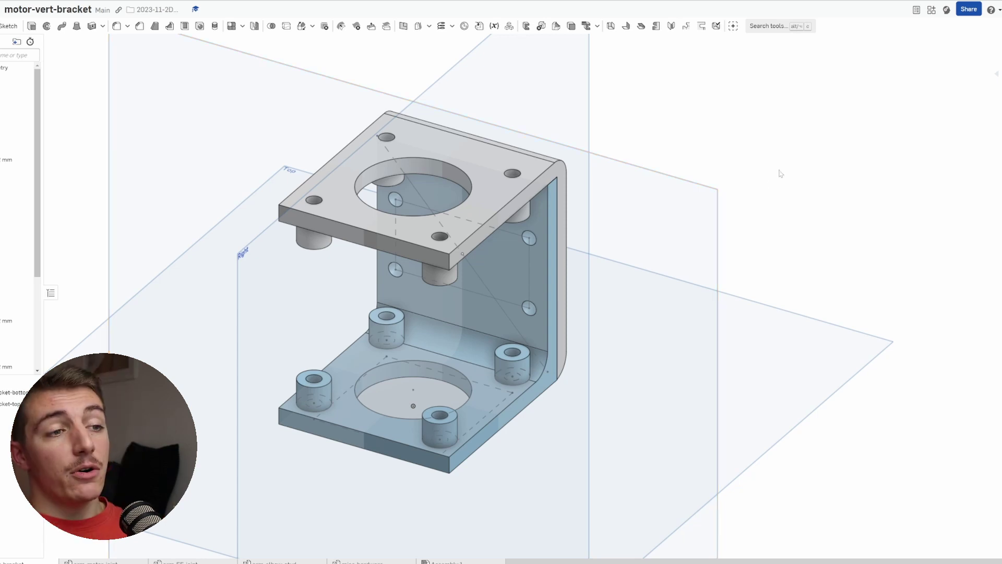
click(133, 559)
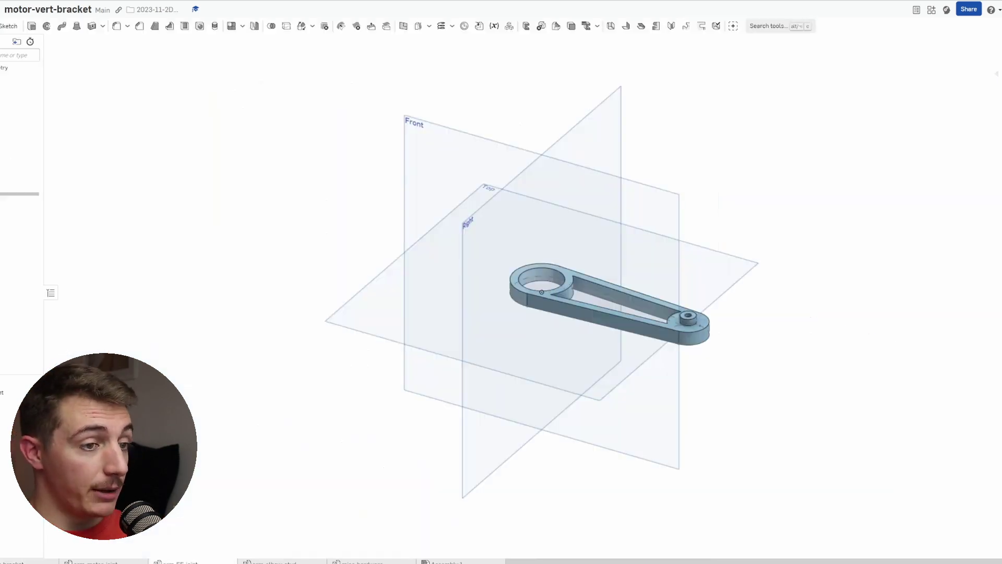
scroll(676, 331, up, 5)
scroll(892, 316, down, 4)
scroll(891, 326, up, 8)
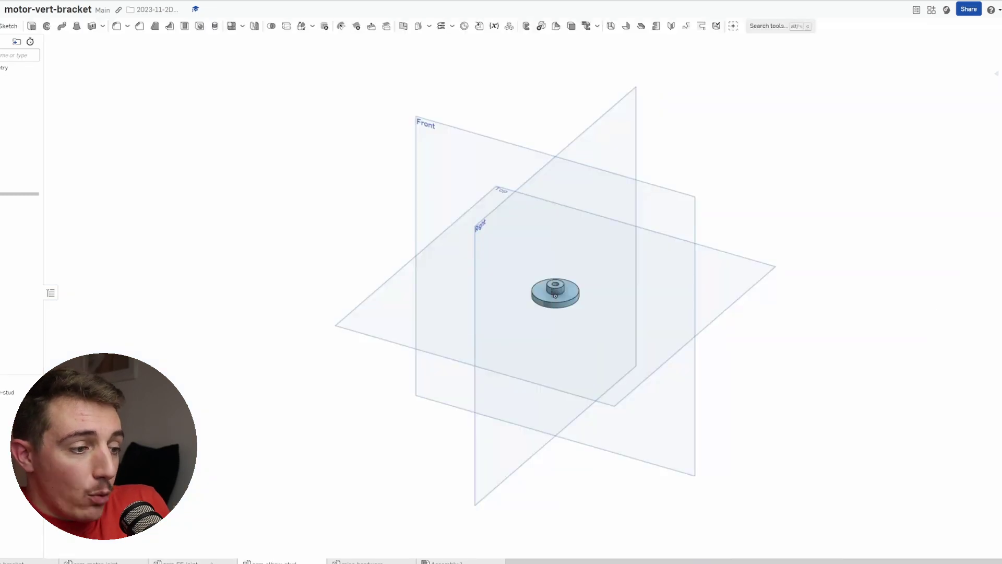
click(105, 562)
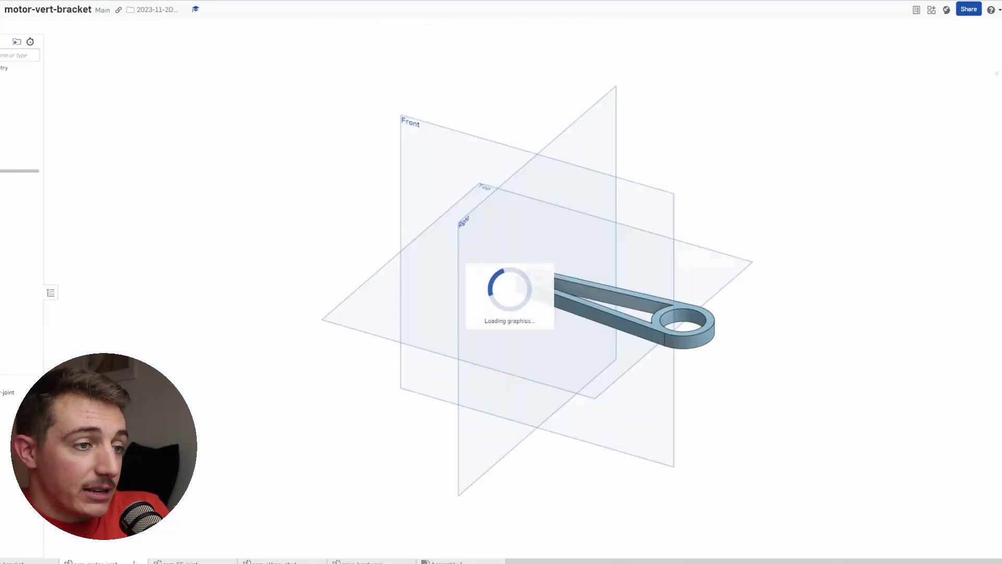
click(177, 562)
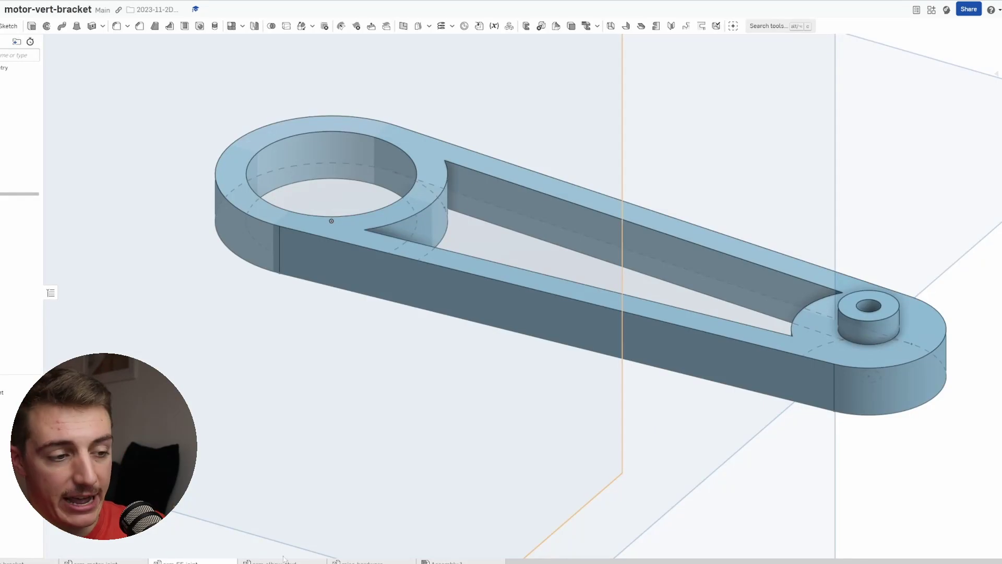
scroll(350, 300, up, 3)
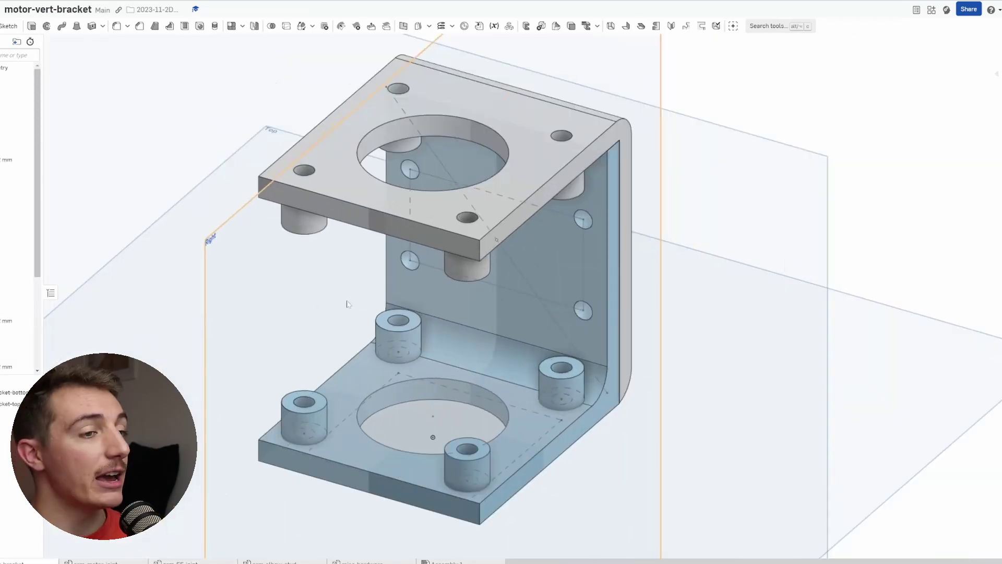
Examine the motor bracket from below and from the front, including its standoffs, large round openings and back-plate holes
scroll(347, 301, down, 3)
scroll(348, 304, up, 3)
drag(347, 303, 550, 353)
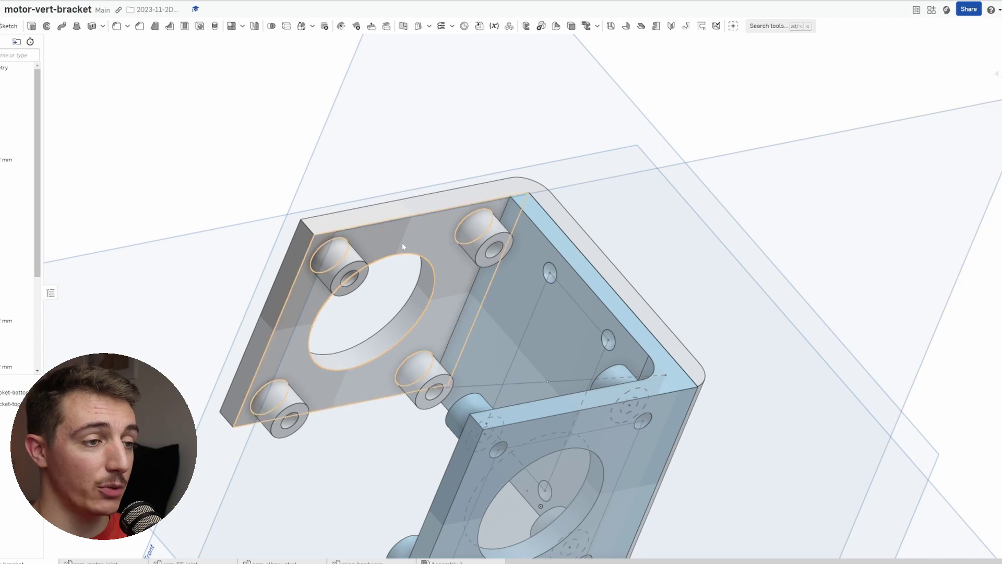
drag(340, 313, 392, 403)
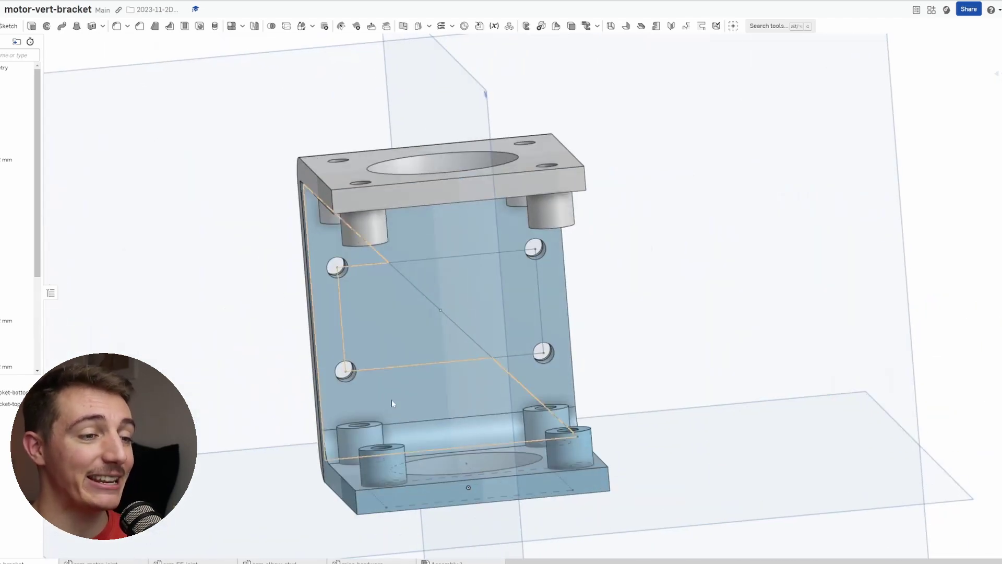
drag(406, 351, 543, 313)
mouse_move(334, 116)
mouse_down()
mouse_move(446, 159)
mouse_move(456, 98)
mouse_move(428, 136)
mouse_move(365, 170)
mouse_move(355, 96)
mouse_move(540, 259)
mouse_up()
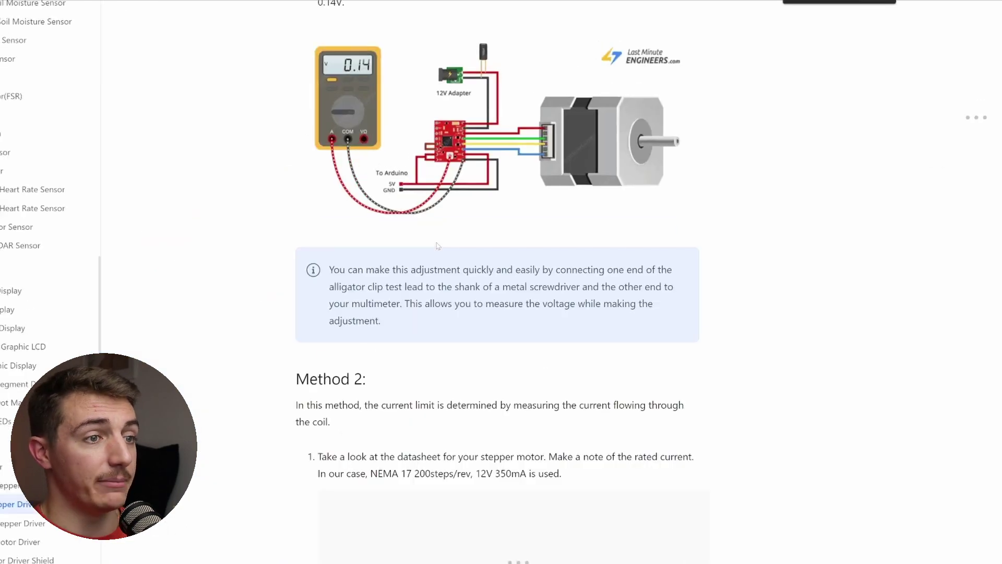
Read the A4988 stepper driver article's technical specifications, pinout, capacitor advice and current-limit adjustment sections
scroll(445, 264, down, 8)
scroll(446, 264, up, 20)
scroll(447, 263, up, 15)
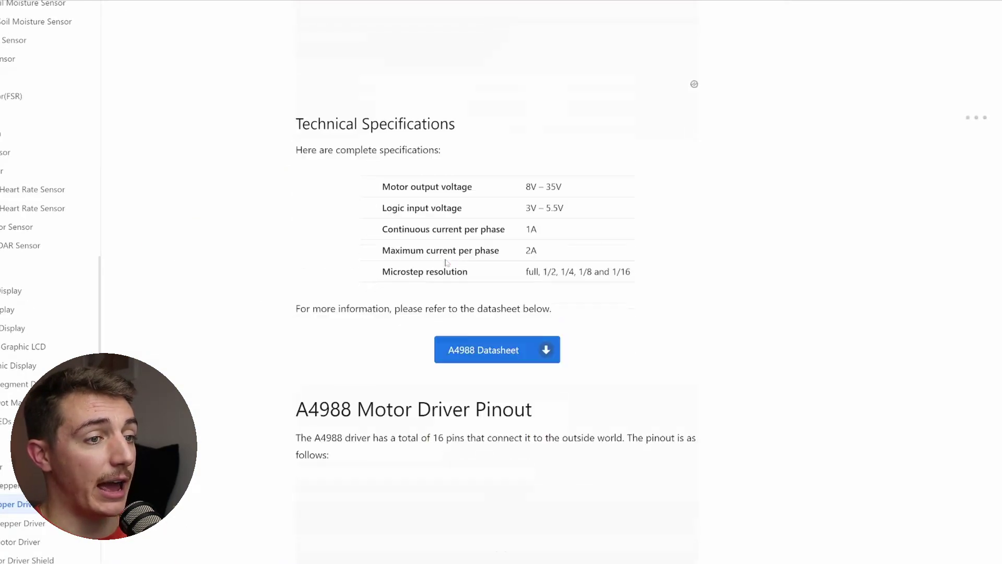
scroll(447, 264, down, 10)
scroll(446, 263, up, 3)
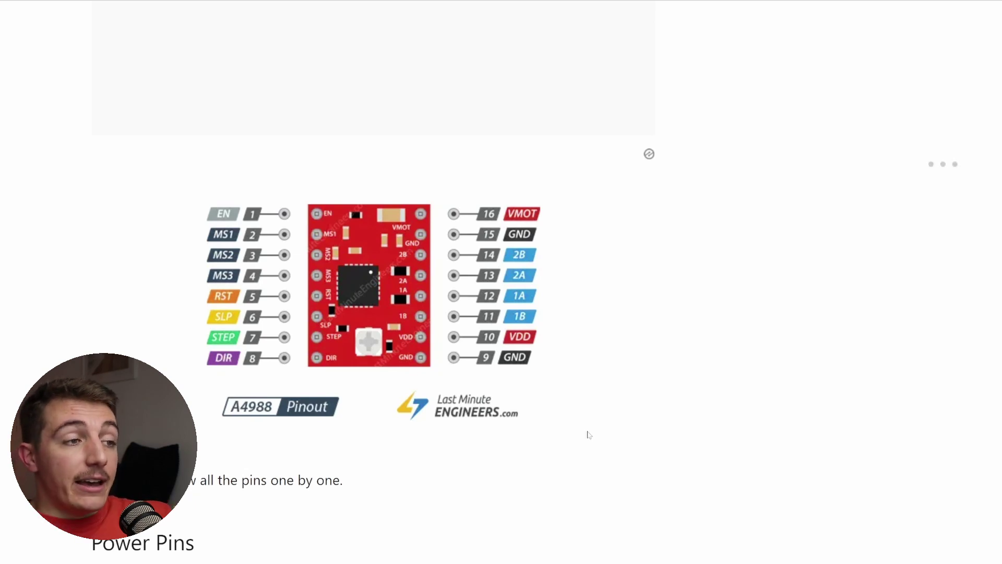
scroll(512, 372, down, 20)
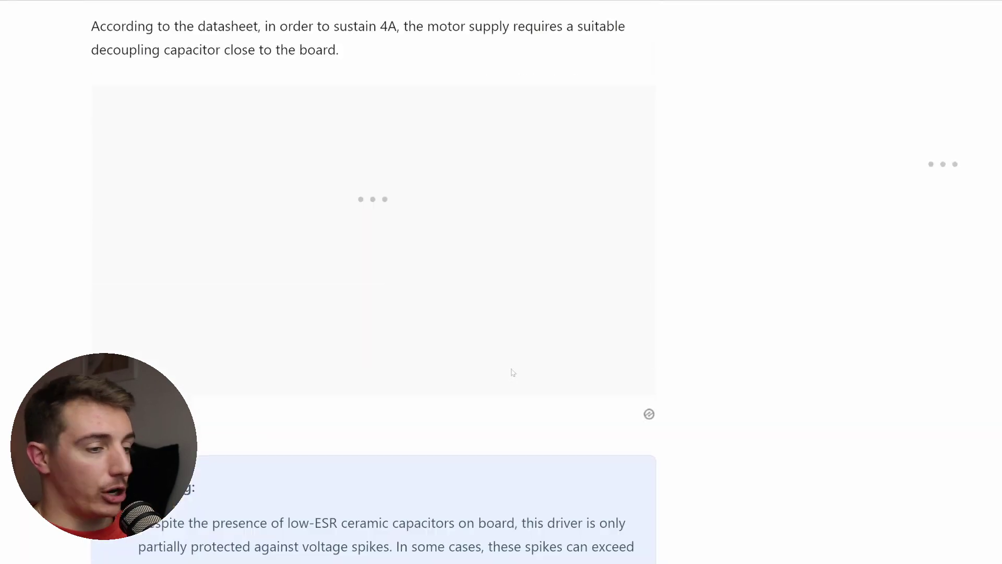
scroll(512, 371, down, 15)
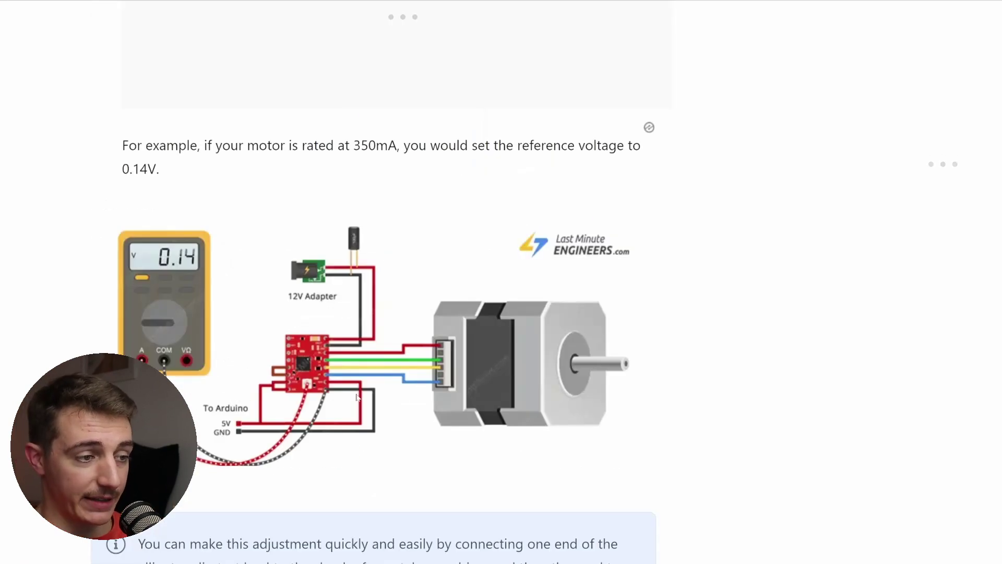